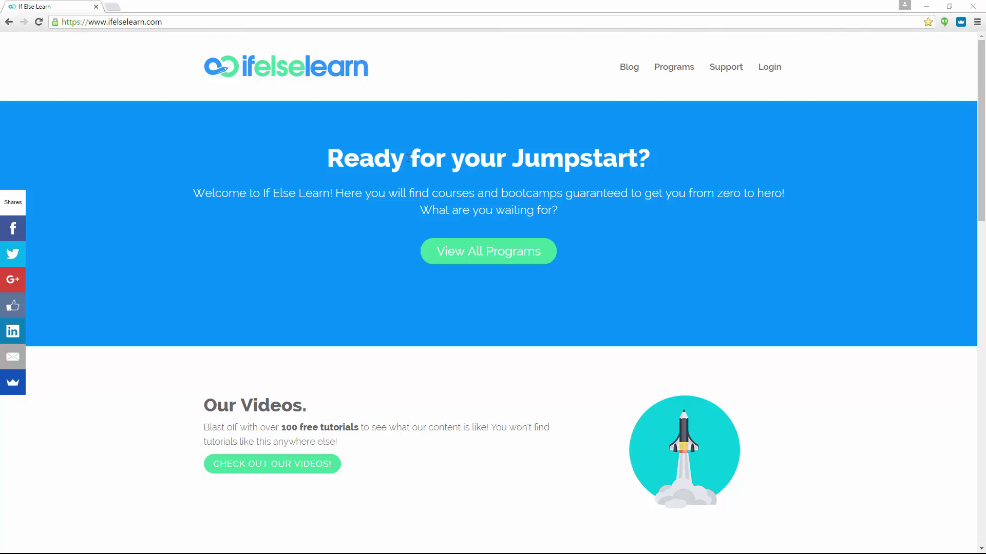
From Programs, open the 'Construct 2: Programming a Puzzle Platformer' course page.
click(683, 69)
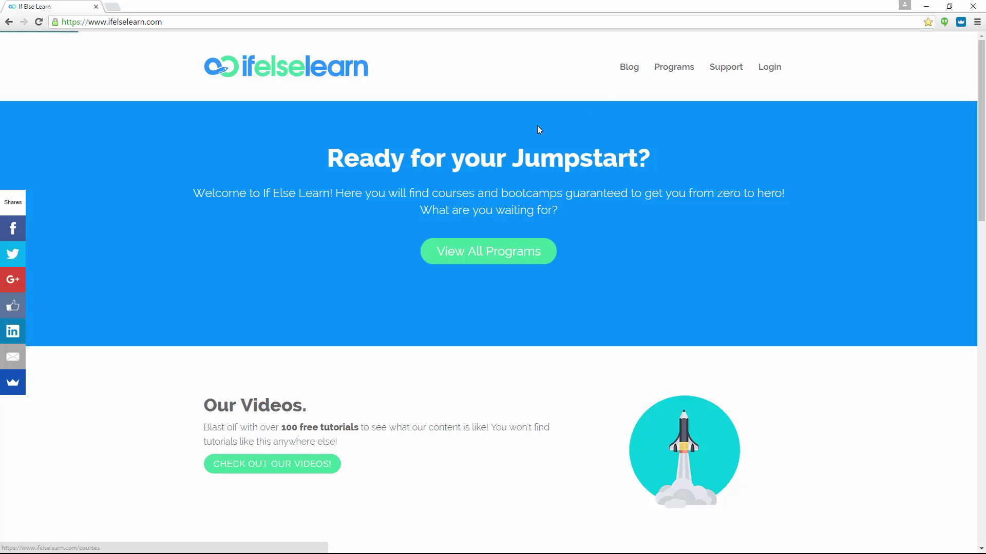
click(250, 244)
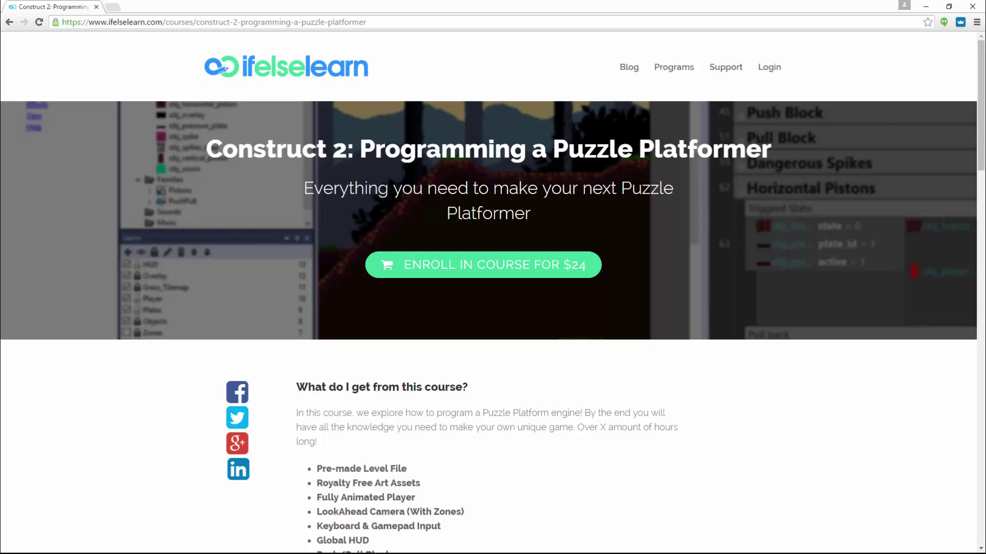
scroll(242, 288, down, 1)
scroll(242, 288, down, 2)
scroll(231, 291, down, 2)
scroll(225, 292, down, 1)
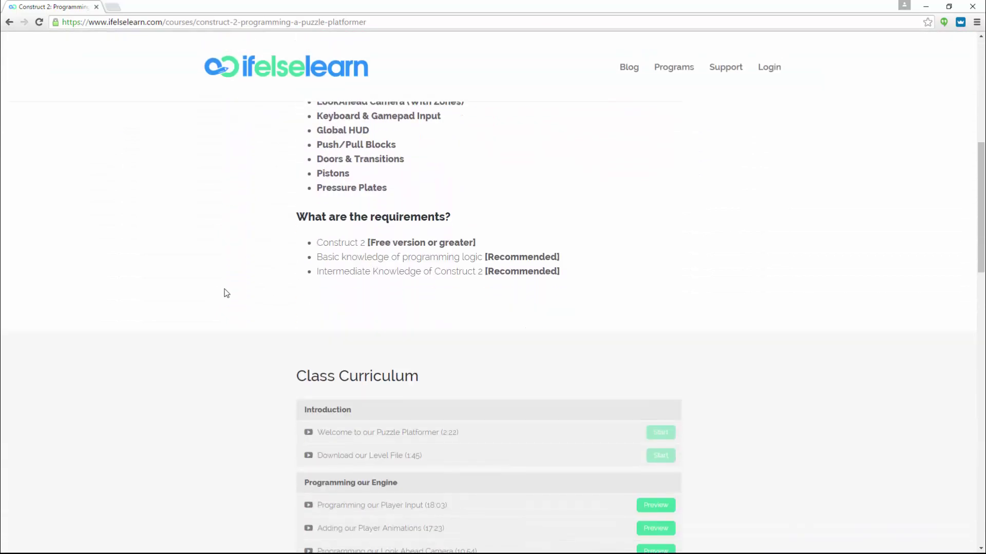
scroll(225, 292, down, 1)
scroll(227, 295, down, 2)
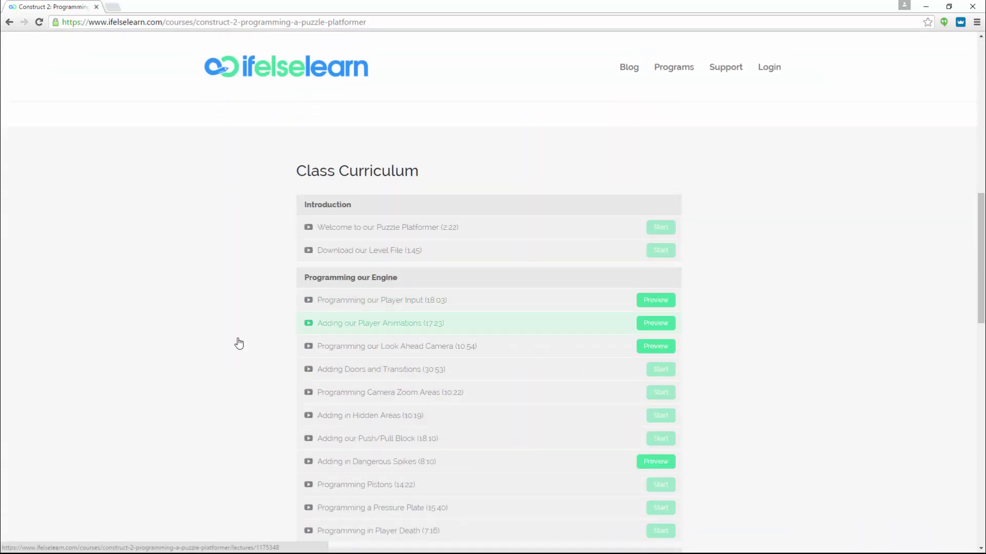